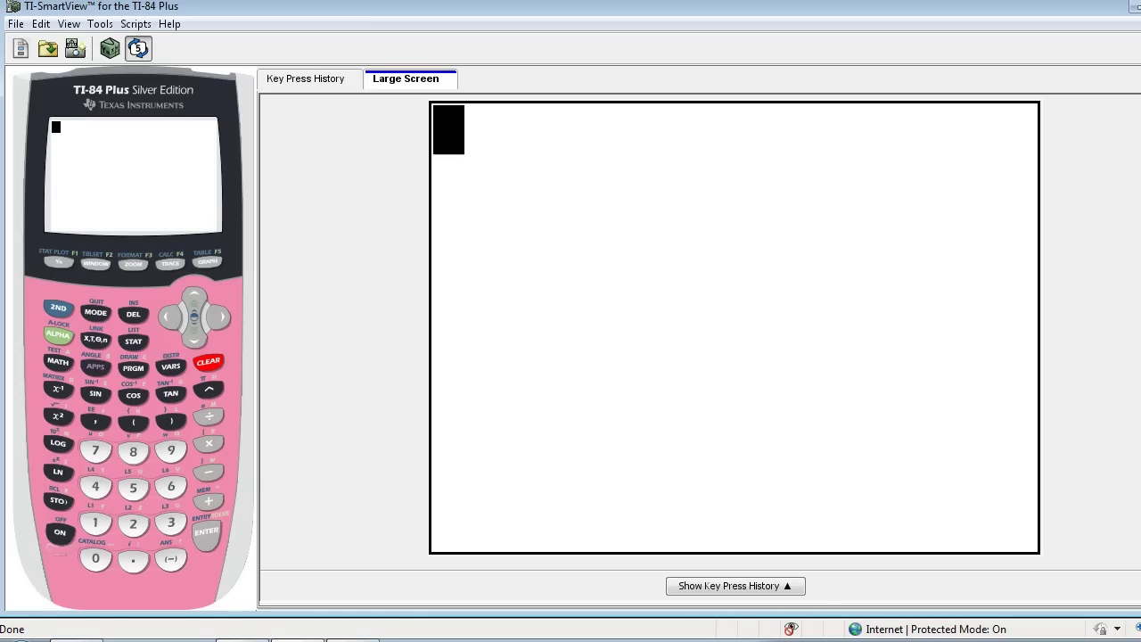
- Store 24 into rand (24→rand) to seed the random generator, returning 24
text(24)
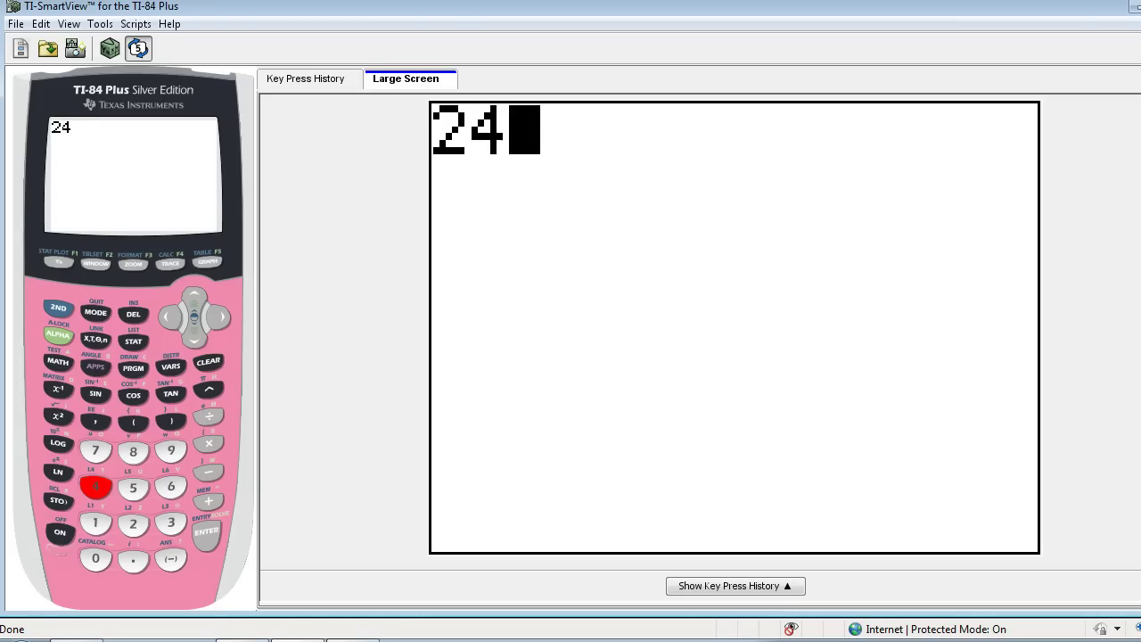
click(57, 501)
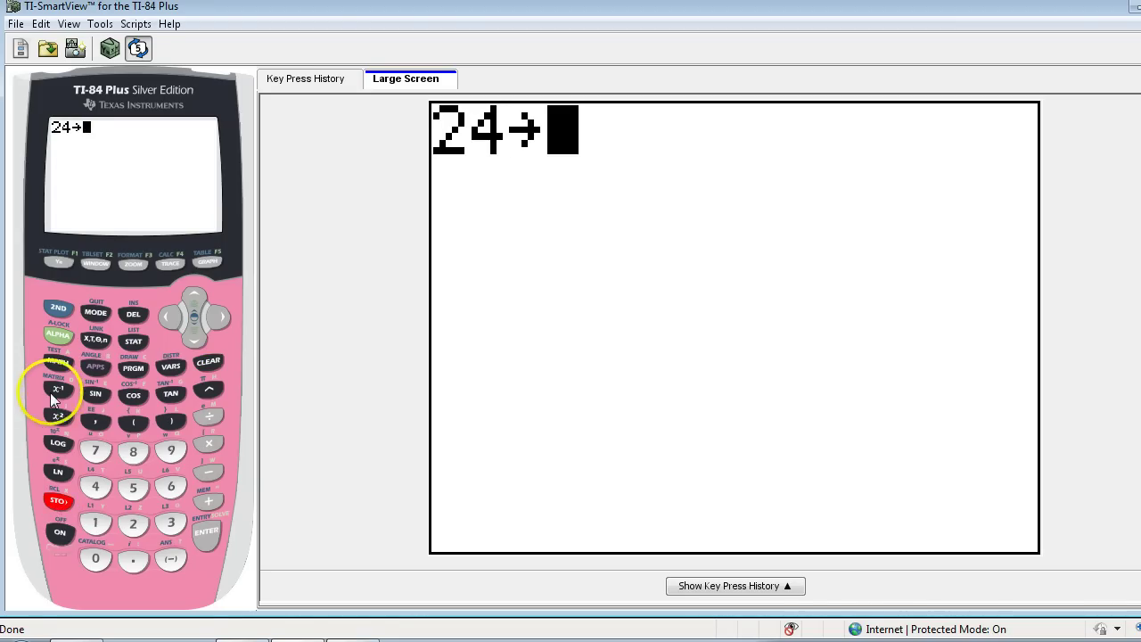
click(57, 361)
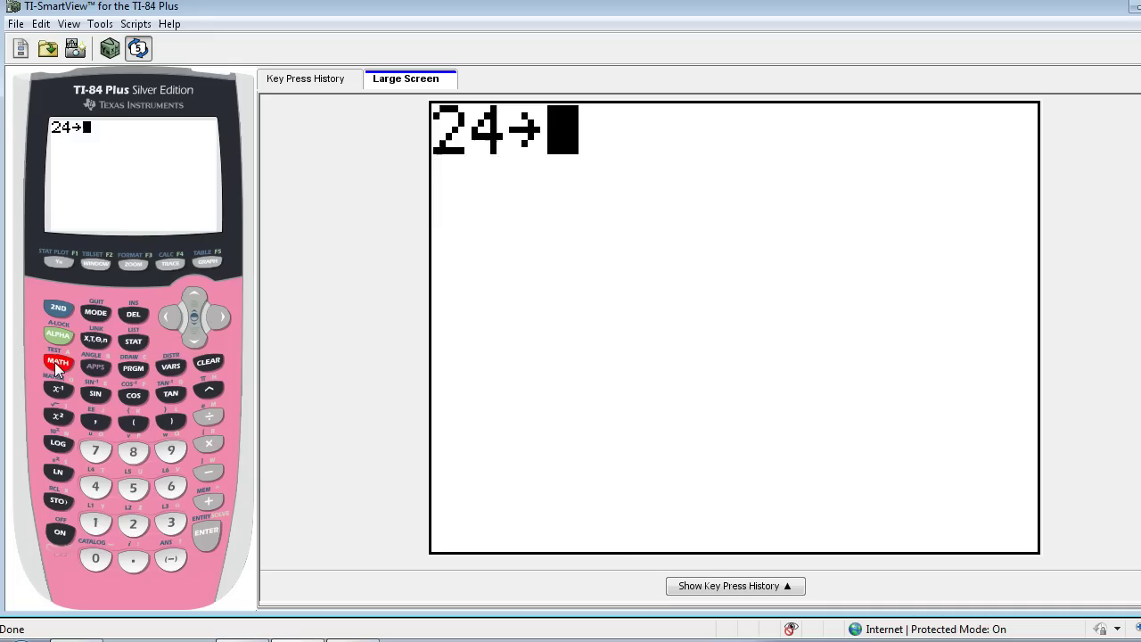
click(168, 318)
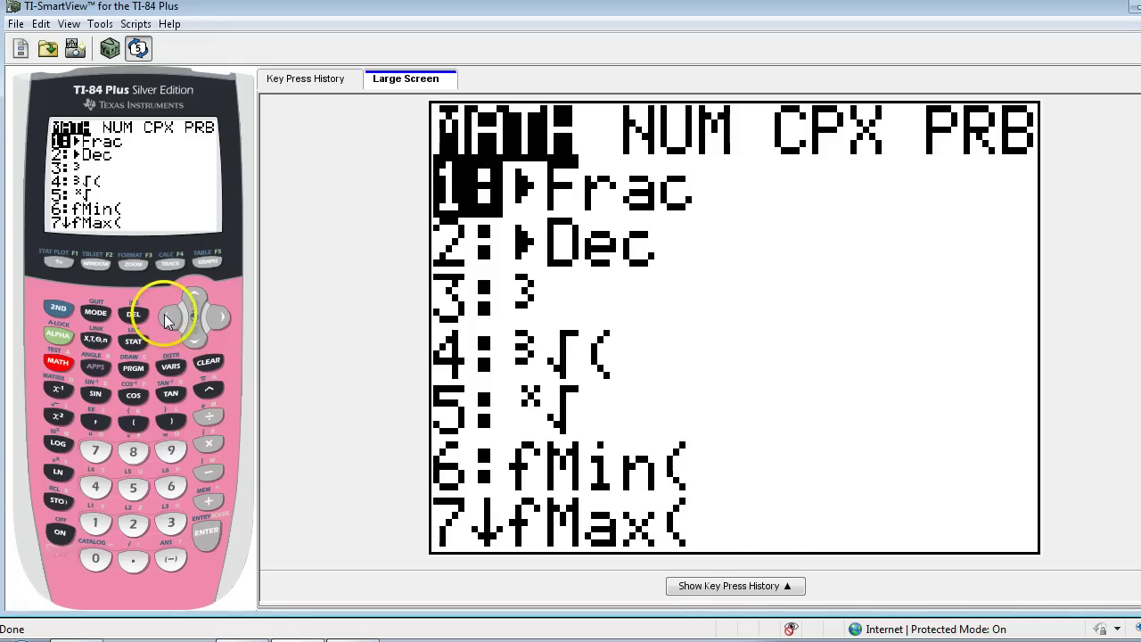
click(205, 532)
click(205, 533)
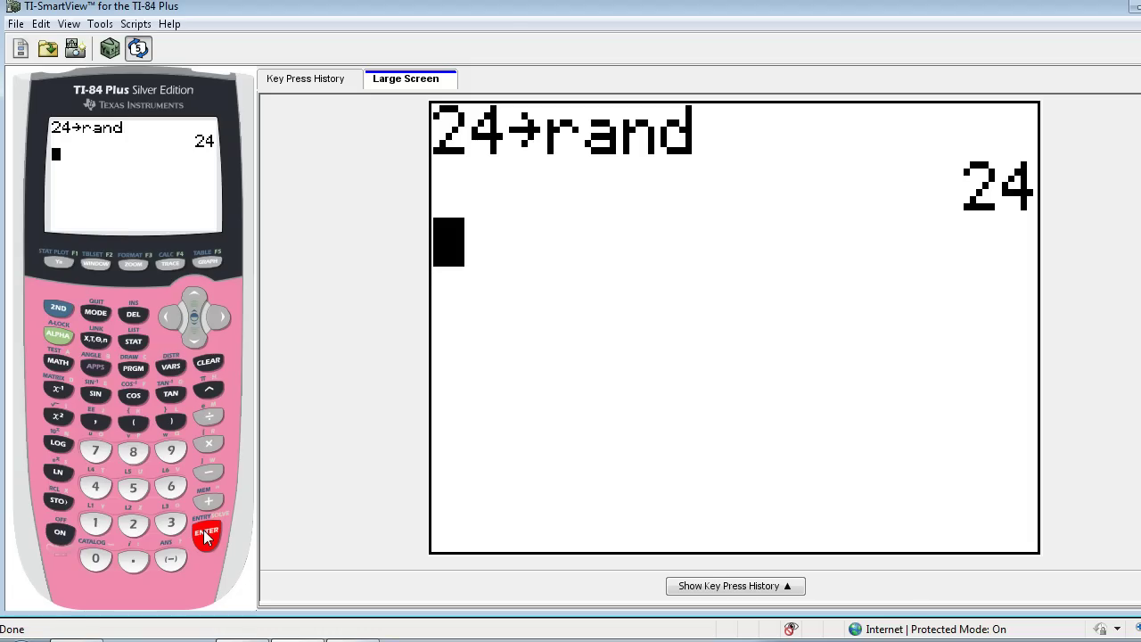
- Enter randInt(1,6) from the MATH PRB menu on the home screen
click(56, 365)
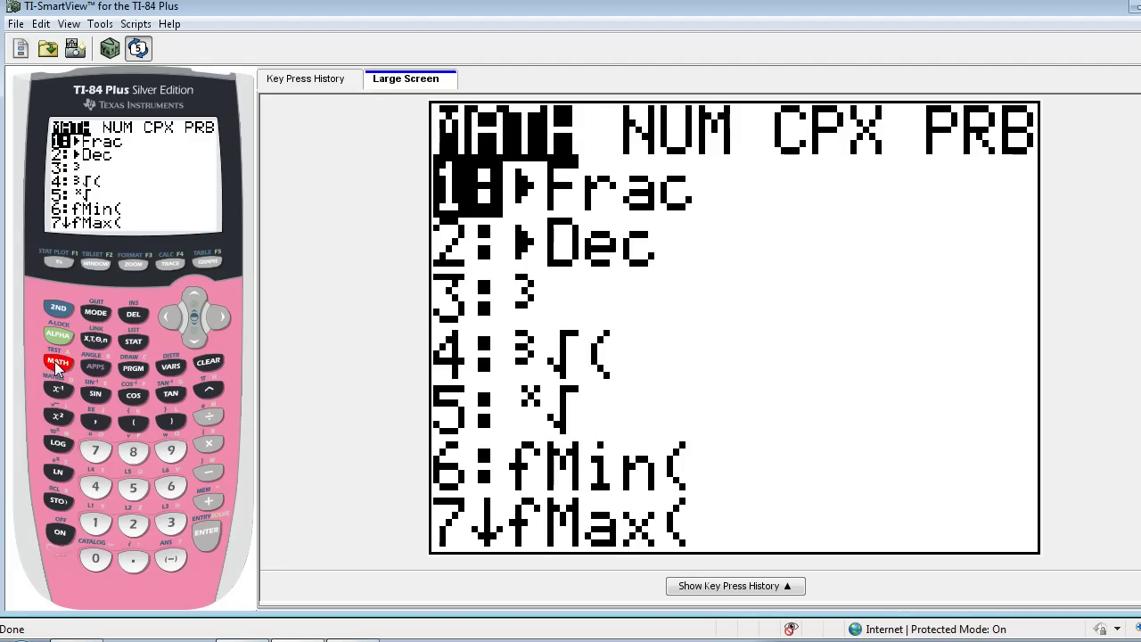
click(169, 317)
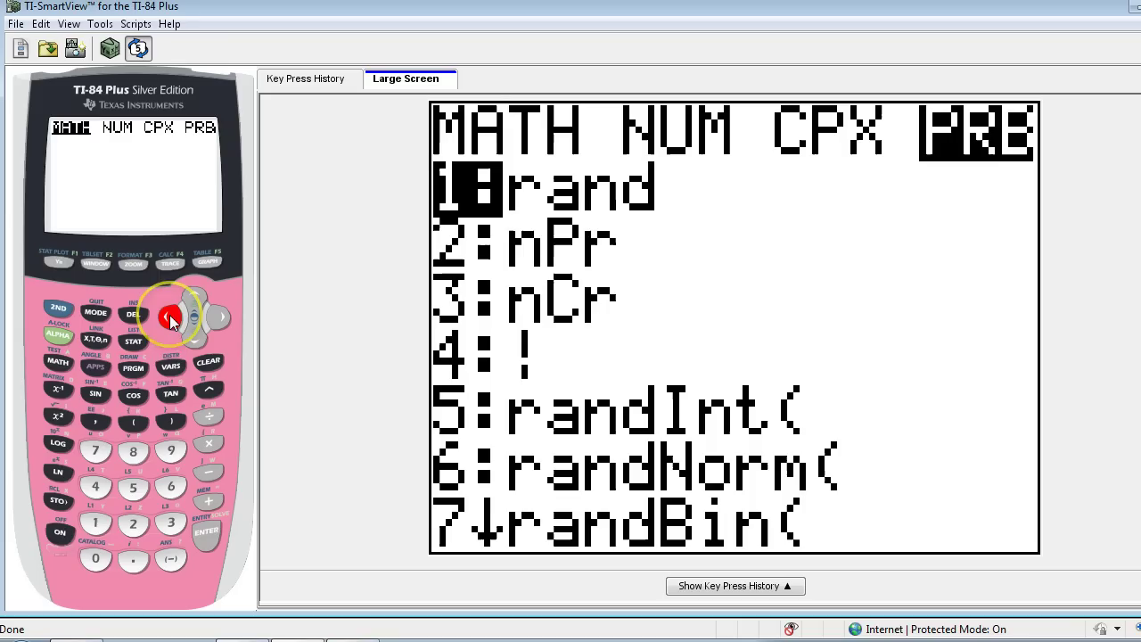
click(135, 489)
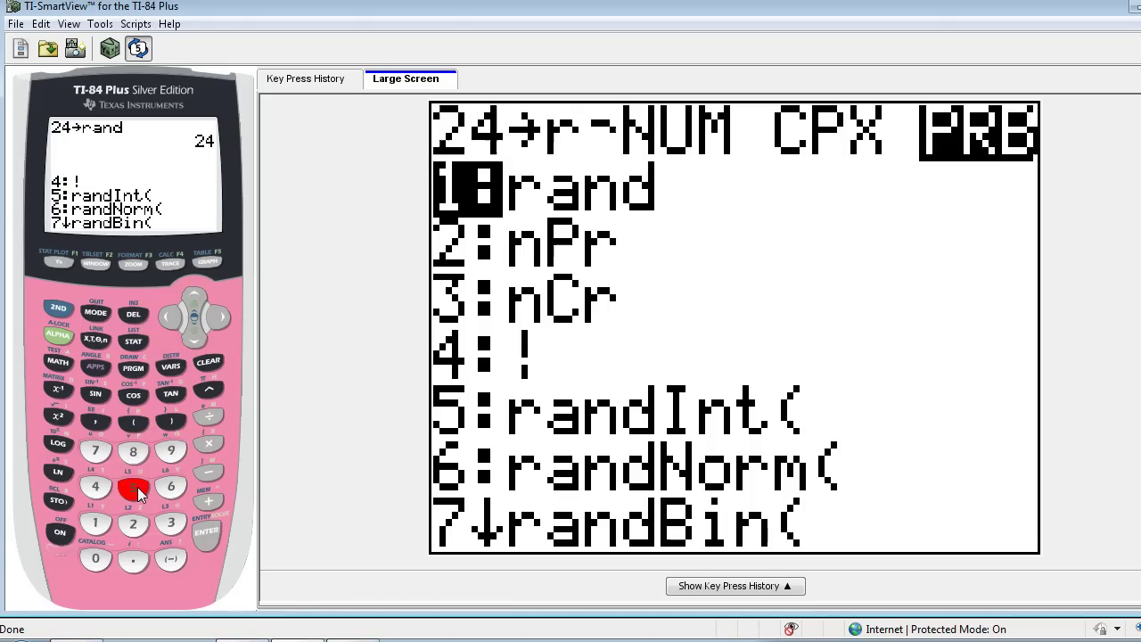
click(97, 526)
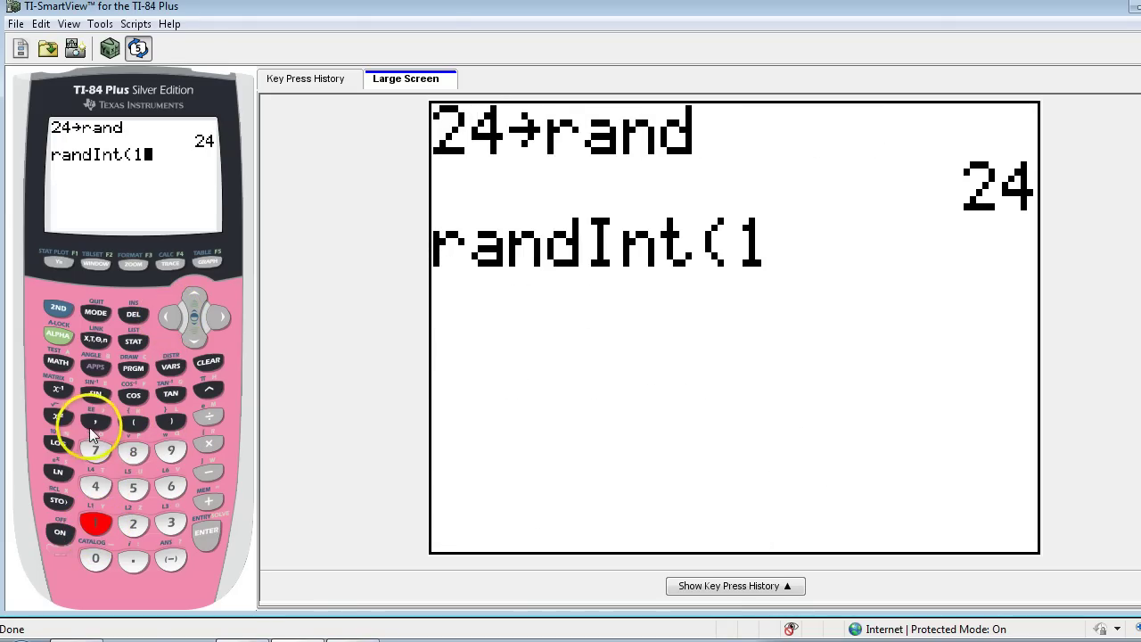
click(91, 423)
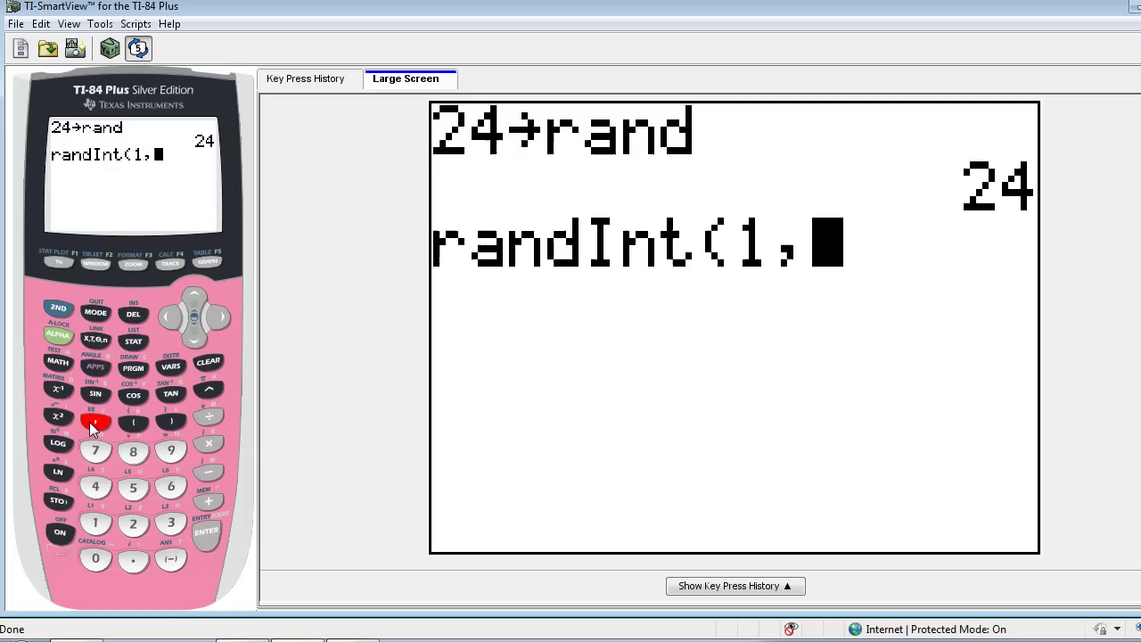
click(169, 486)
click(170, 418)
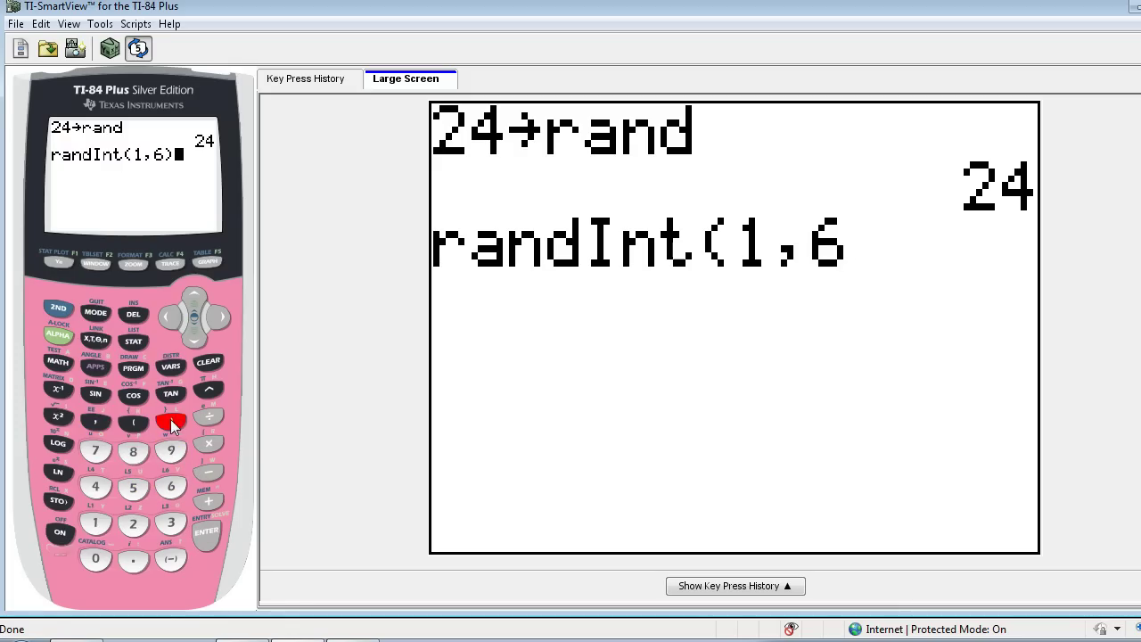
- Run randInt(1,6) eight times, the latest rolls returning 6, 6 and 1
click(209, 533)
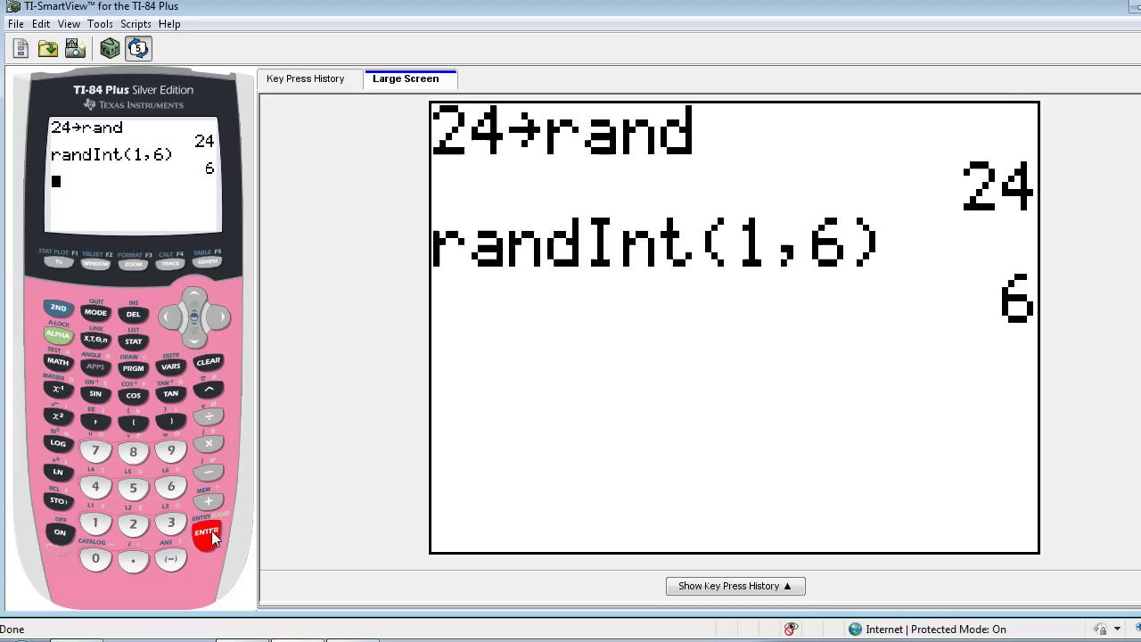
click(209, 533)
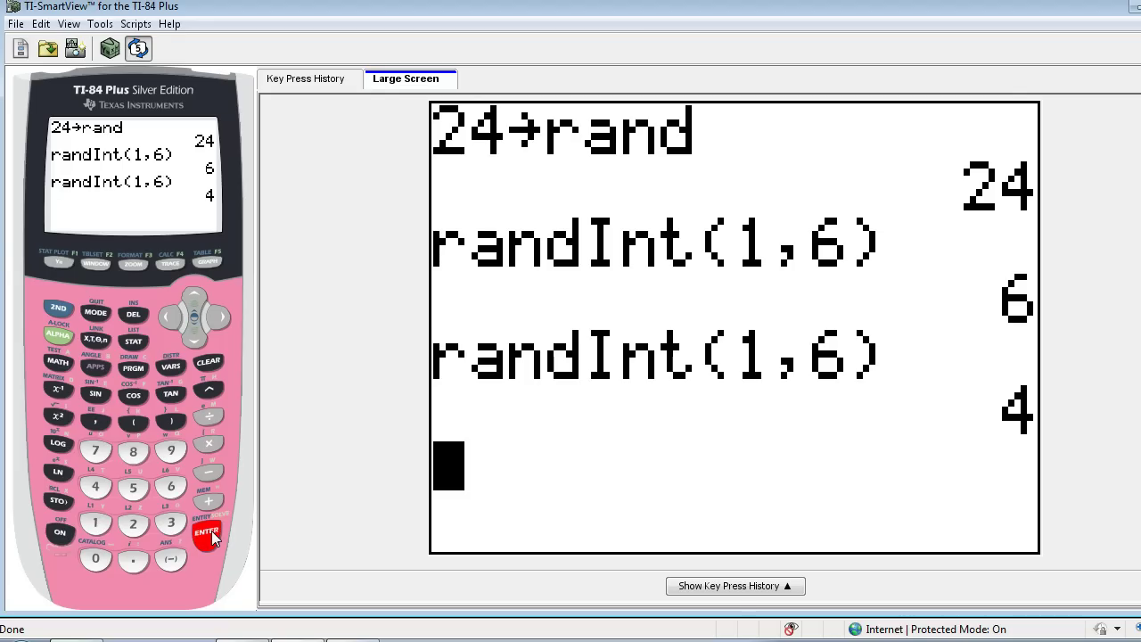
click(208, 533)
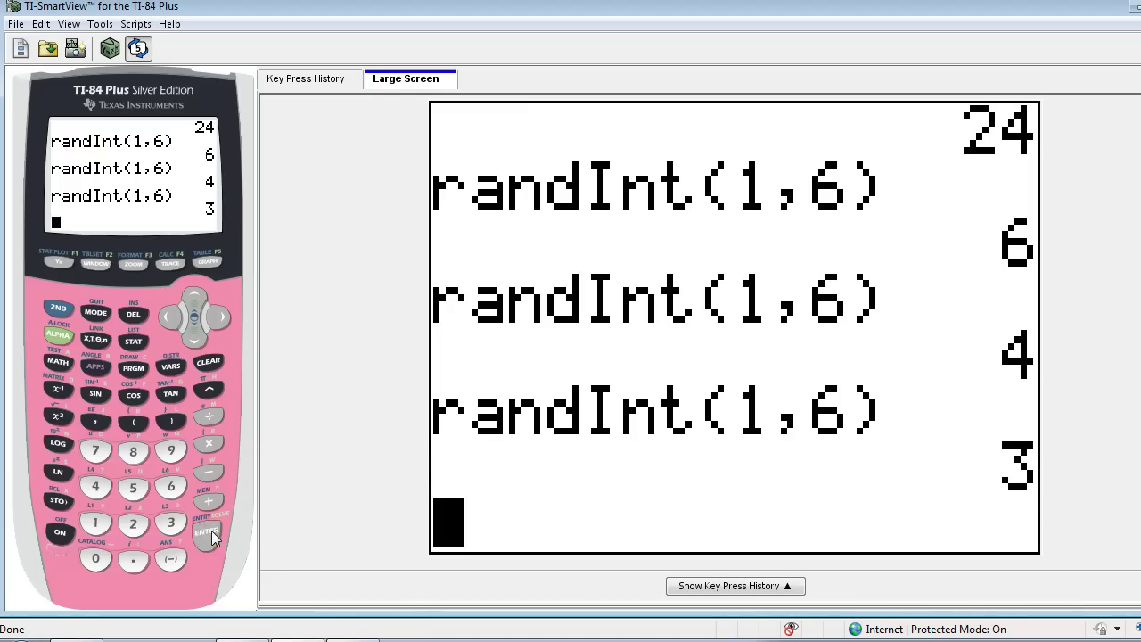
click(206, 533)
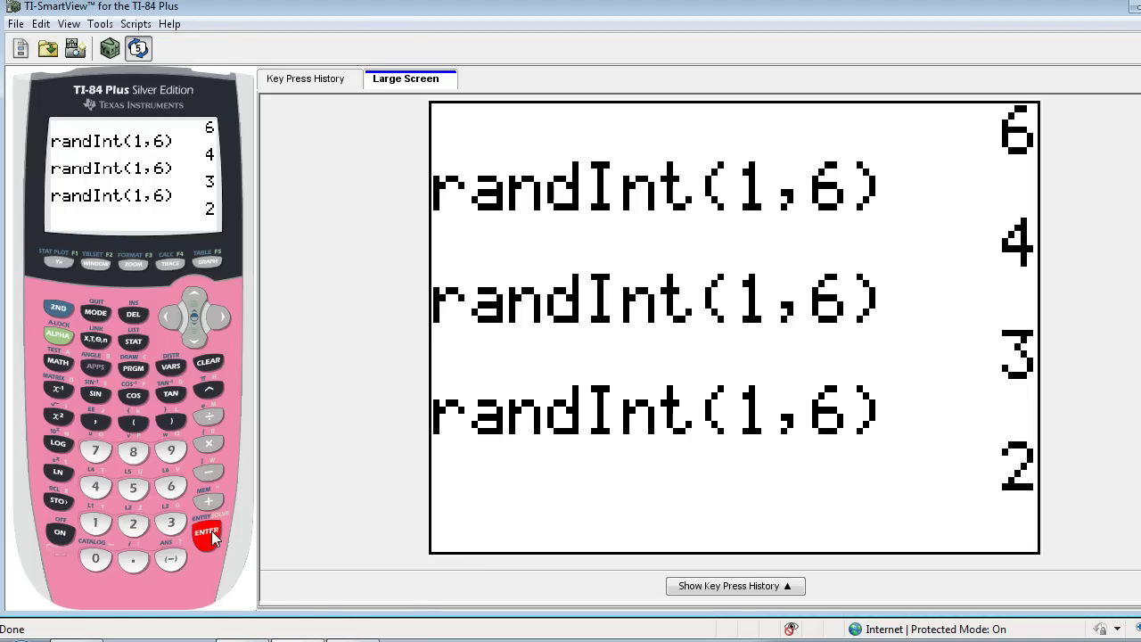
click(207, 534)
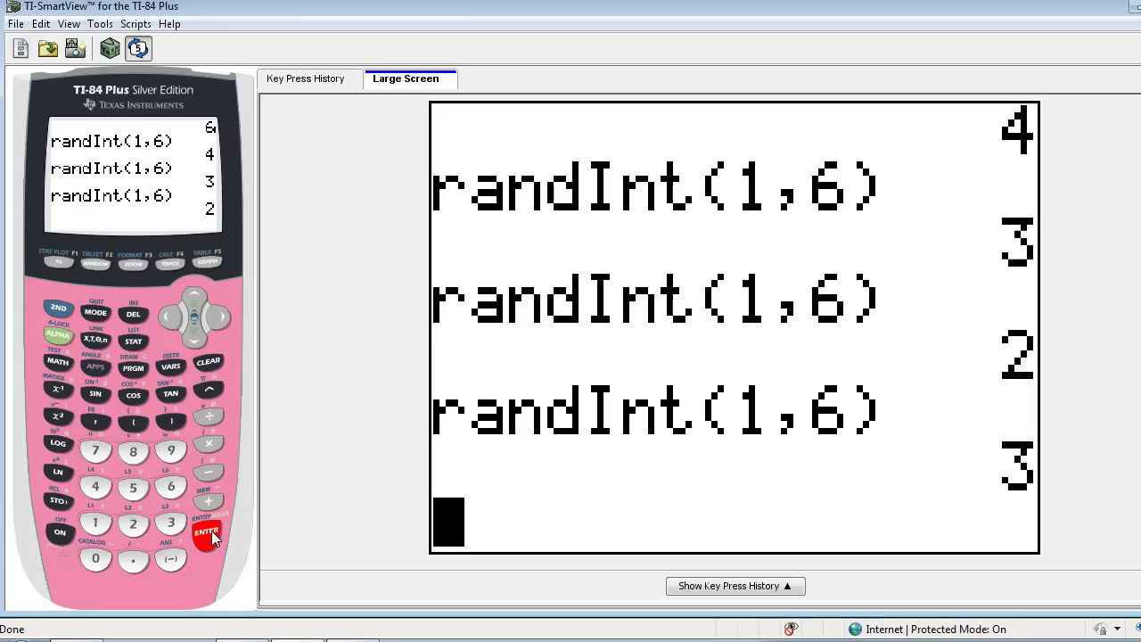
click(211, 535)
click(212, 535)
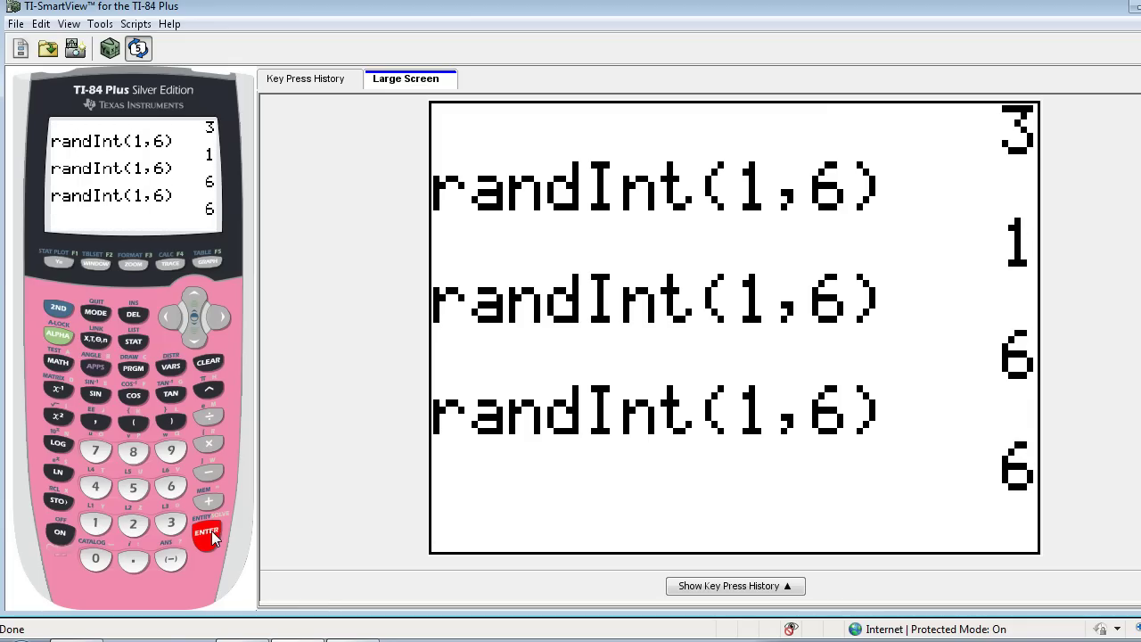
click(211, 535)
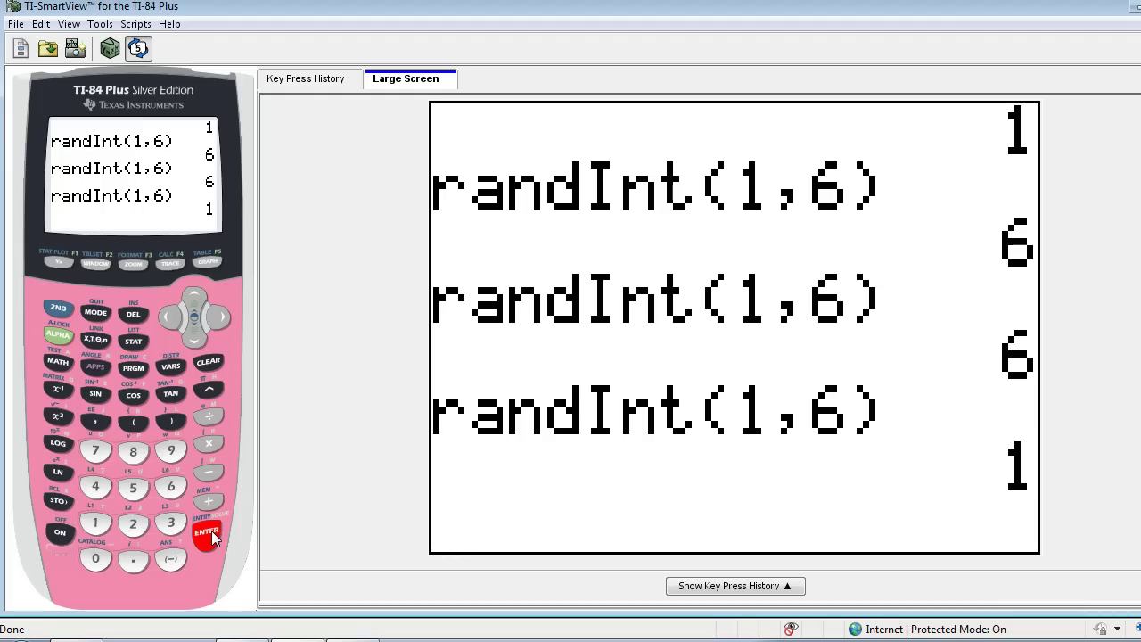
- Enter randIntNoRep(1,7) from MATH PRB and run it, returning {3 6 2 5 1 4 7}
click(99, 349)
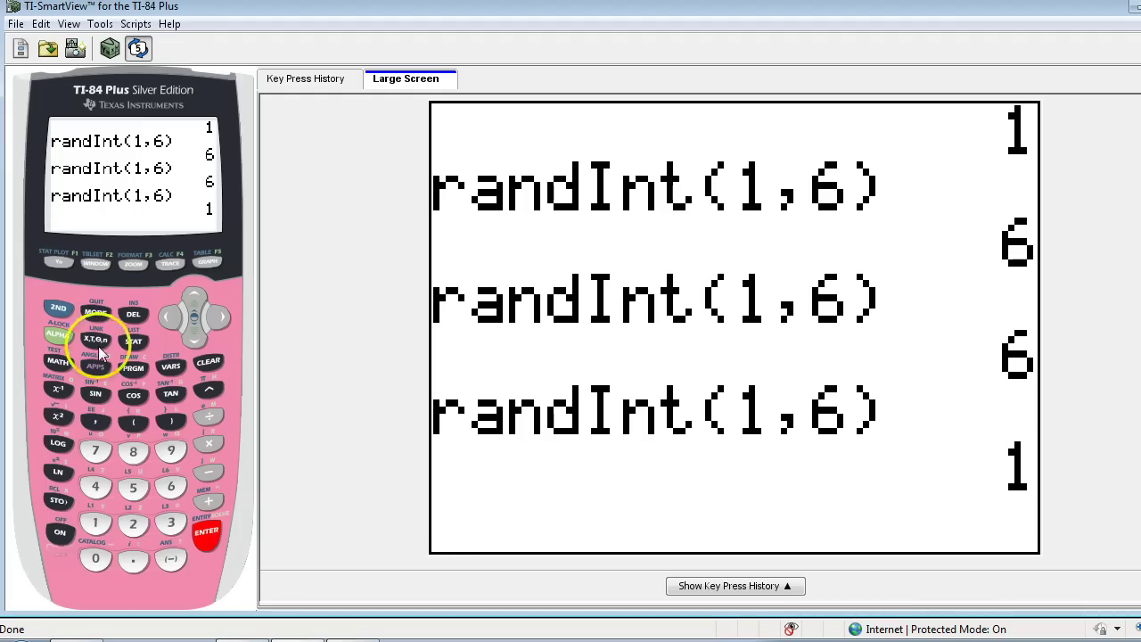
click(57, 360)
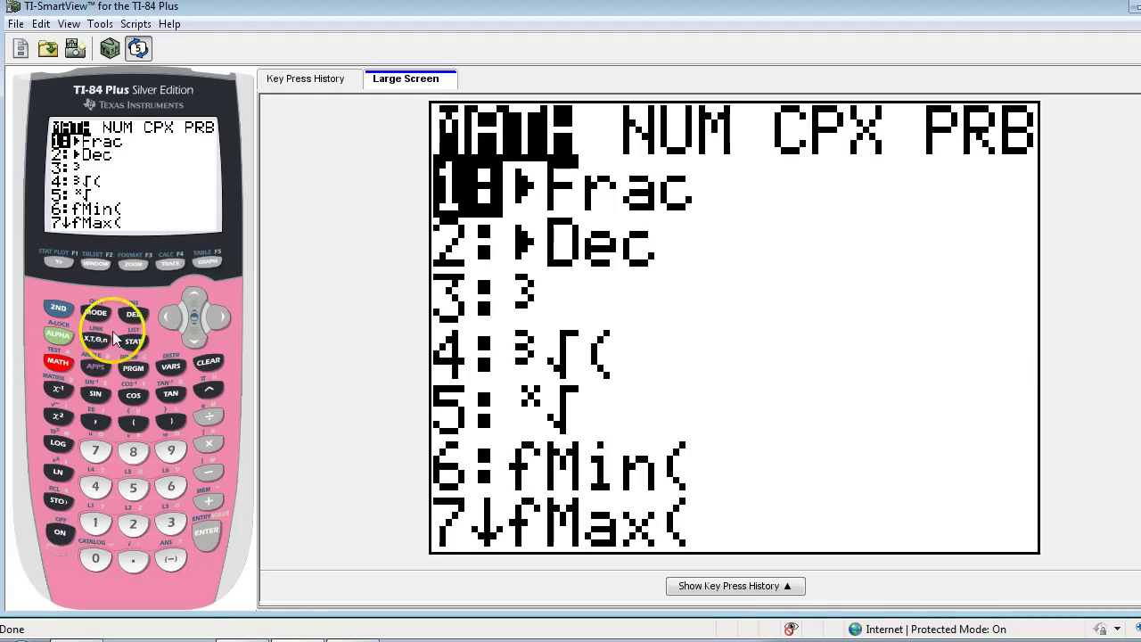
click(171, 318)
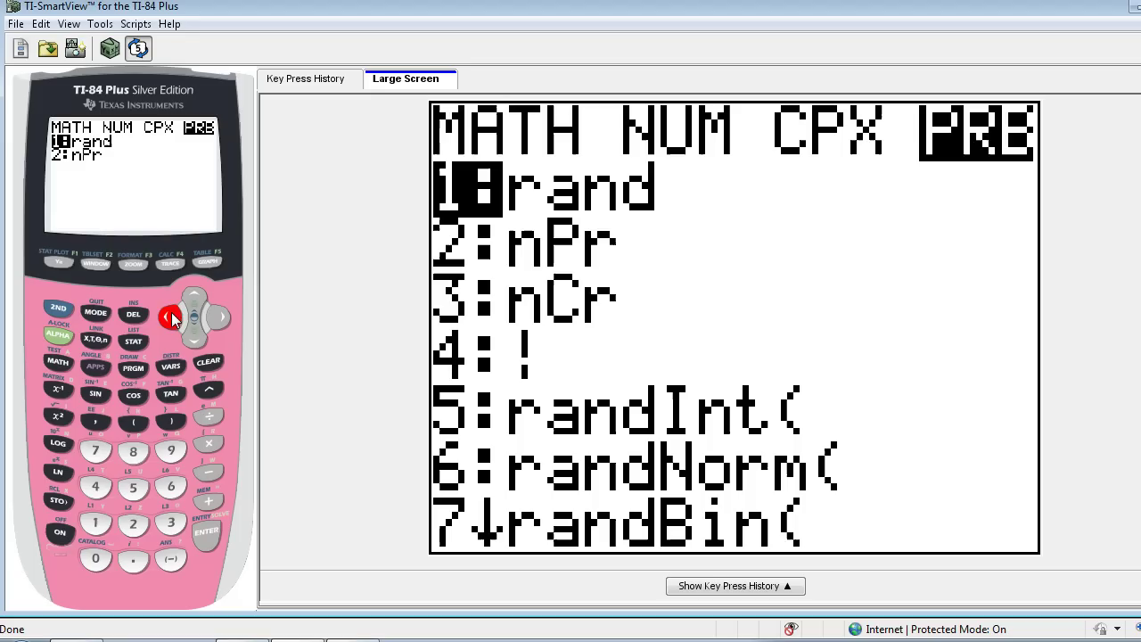
click(198, 294)
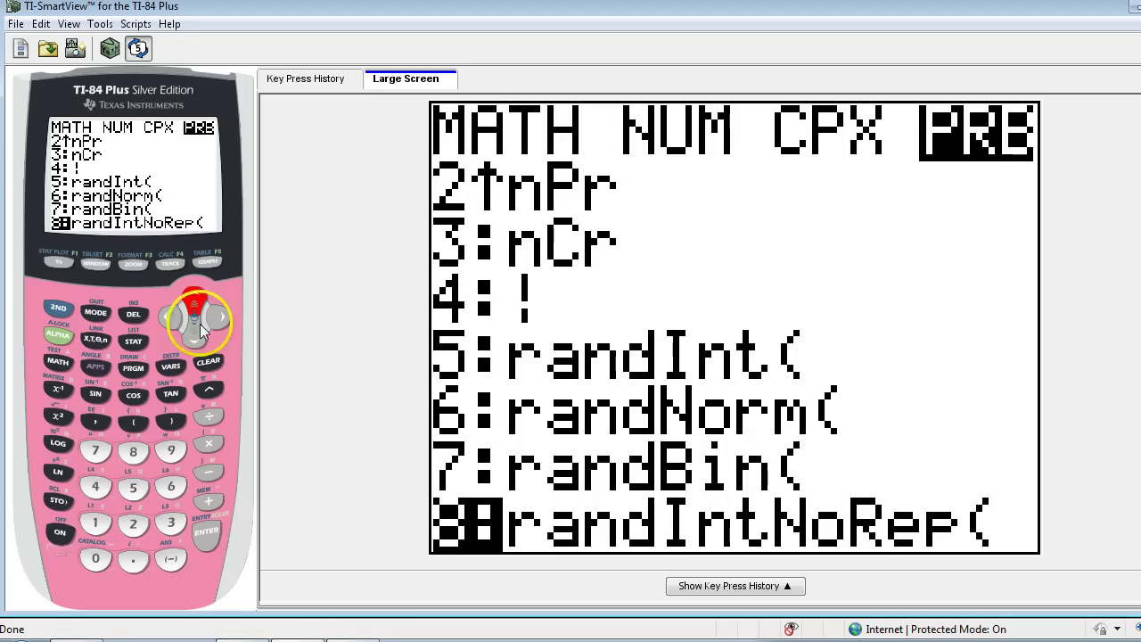
click(206, 533)
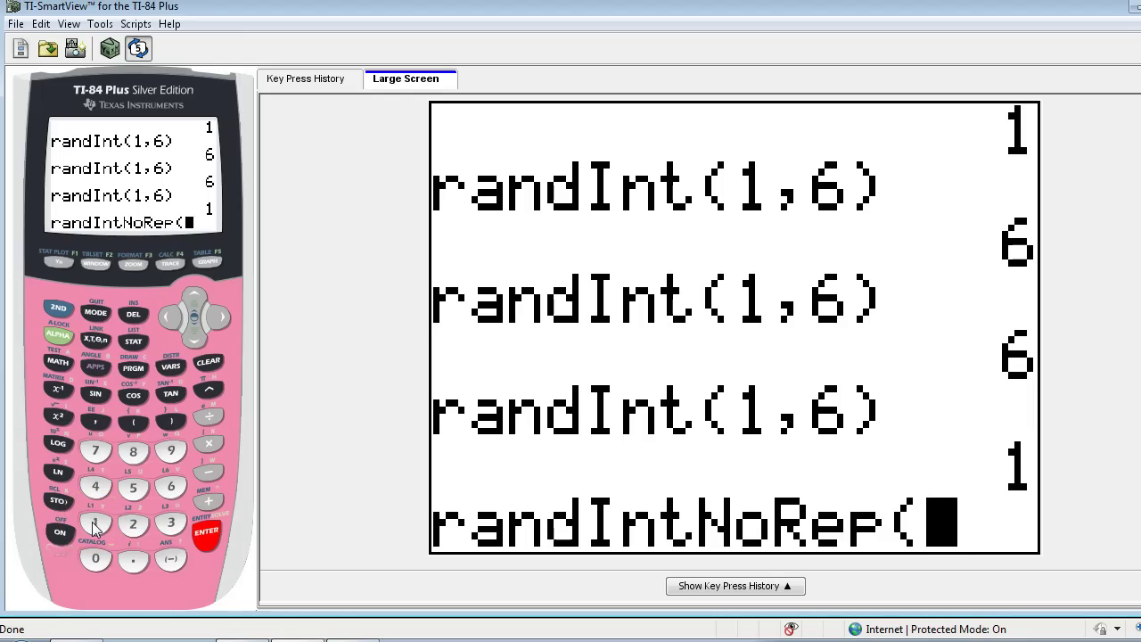
click(95, 526)
click(96, 423)
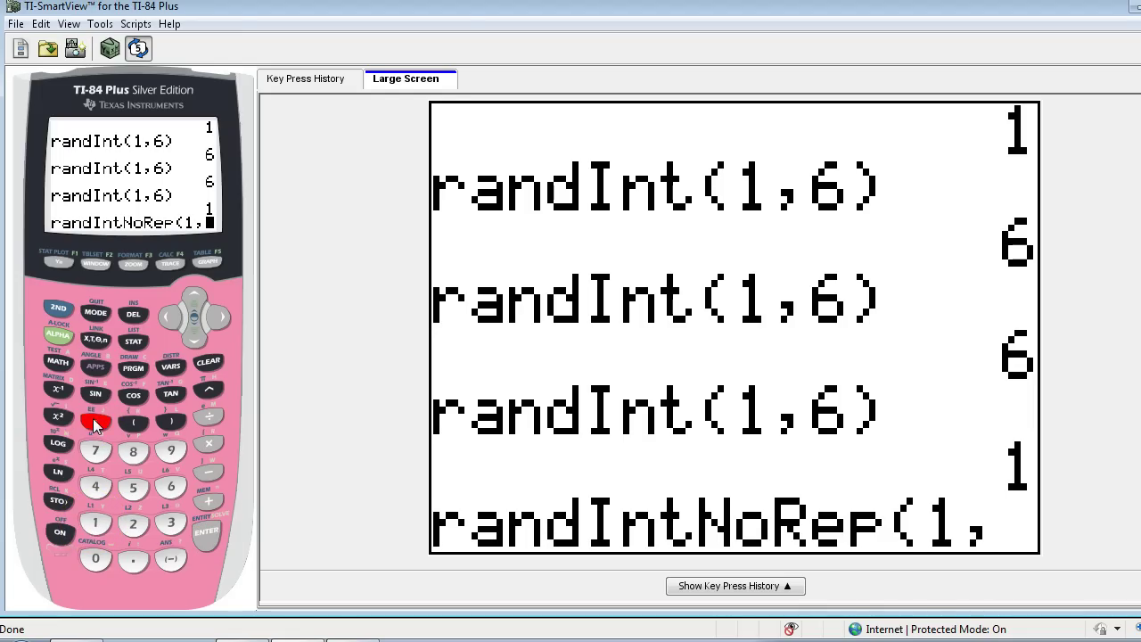
click(95, 451)
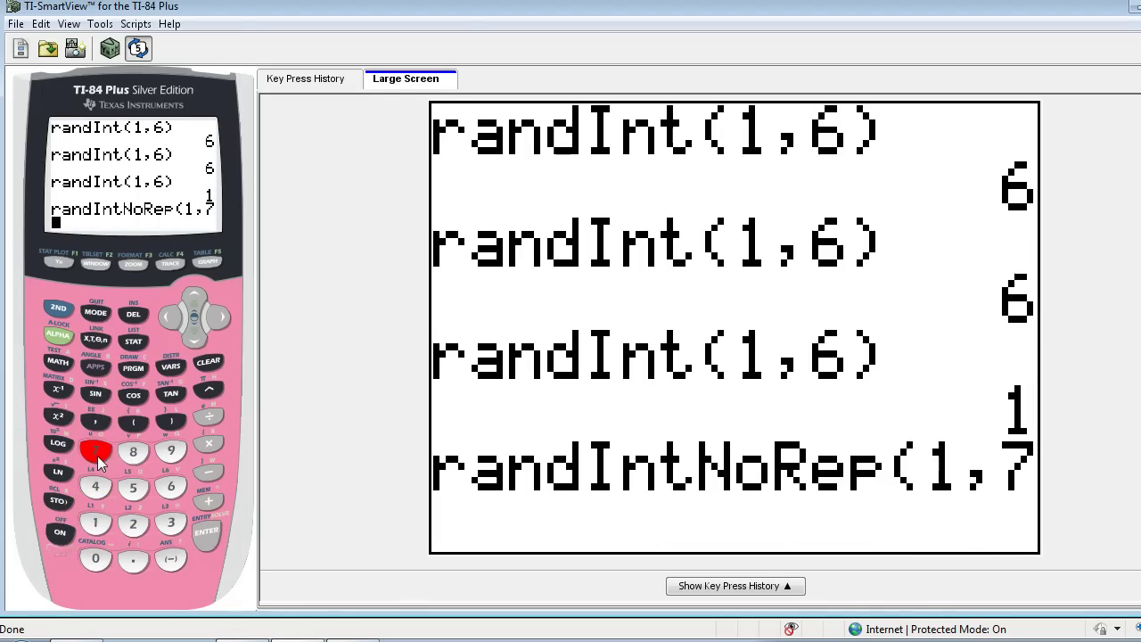
click(169, 422)
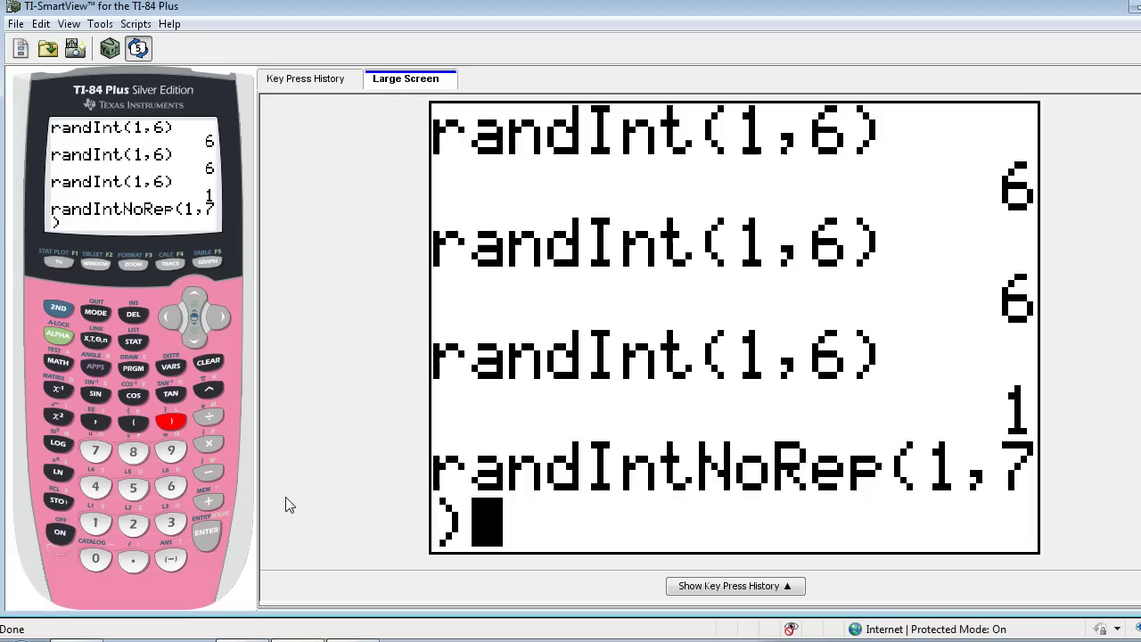
click(207, 533)
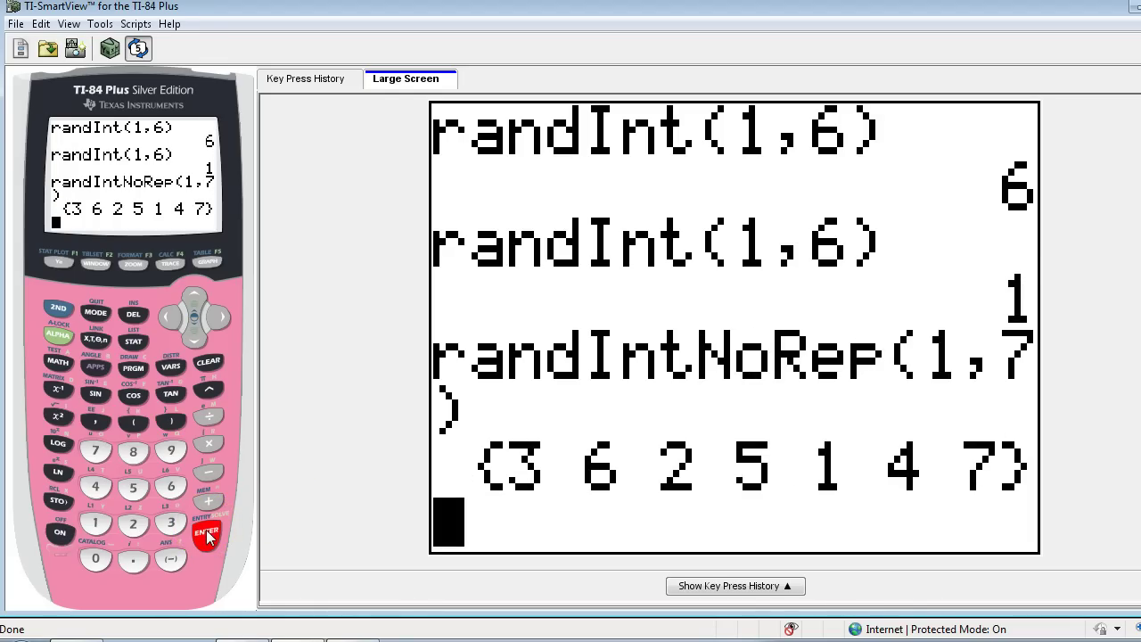